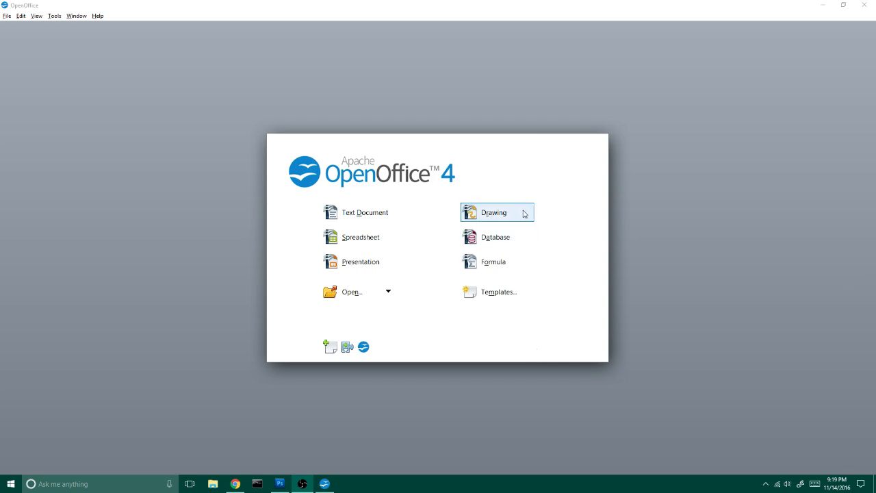
# Create a new drawing and set its page to Letter format in landscape orientation.
pyautogui.click(523, 212)
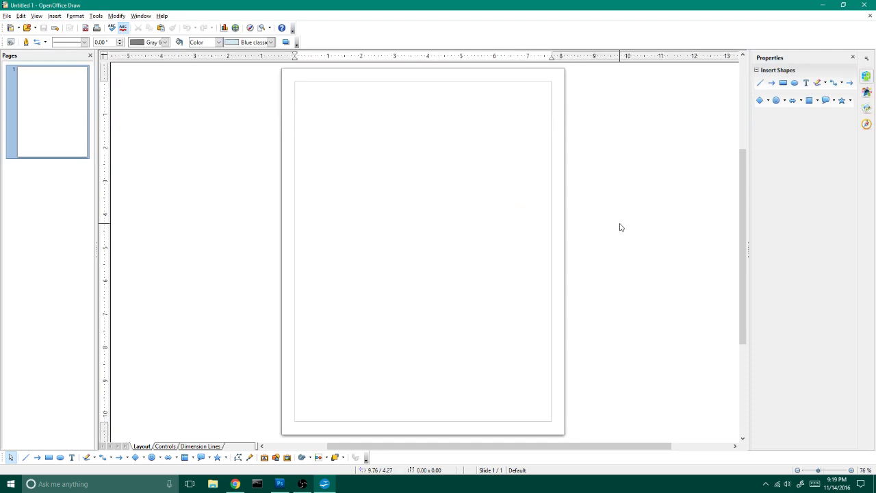
pyautogui.click(76, 16)
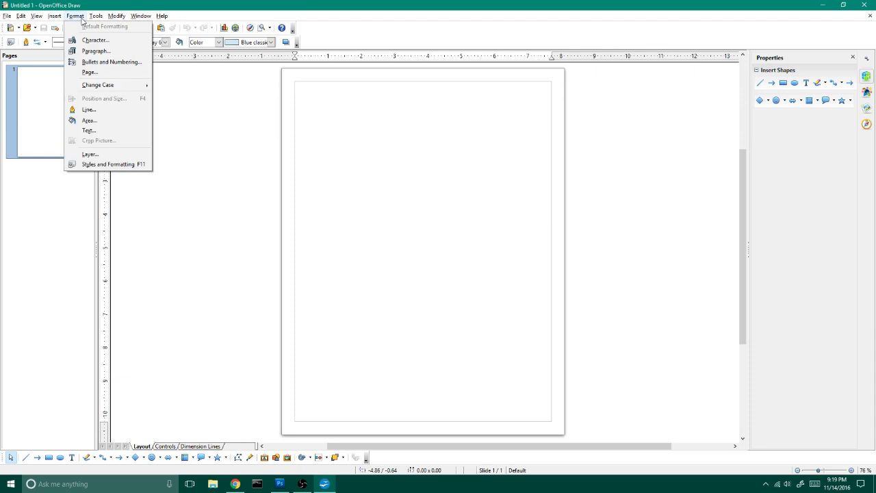
pyautogui.click(103, 74)
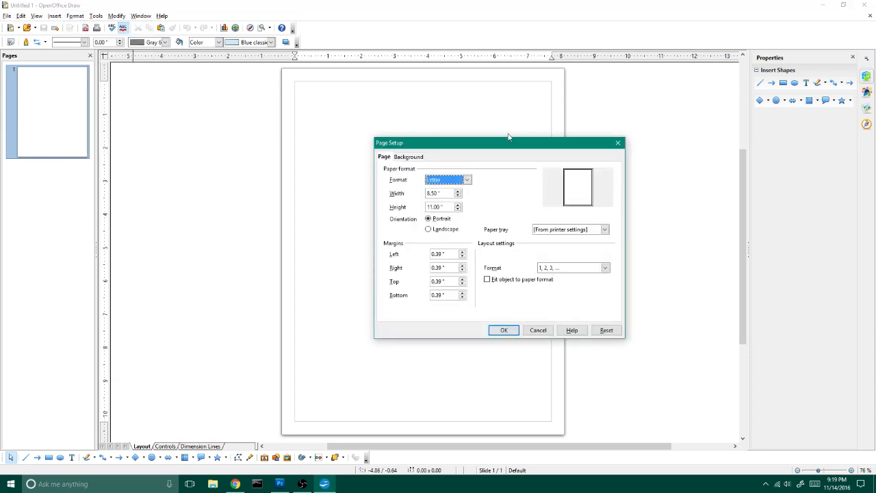
pyautogui.moveTo(504, 146); pyautogui.dragTo(522, 145)
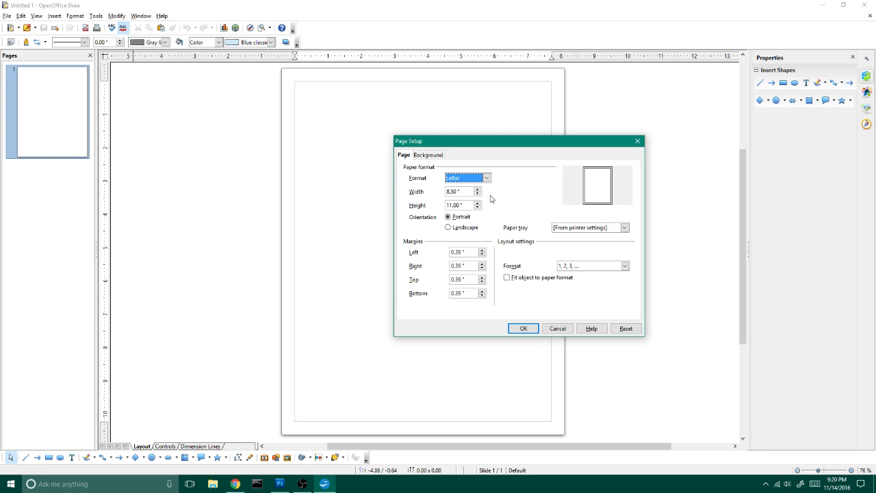
pyautogui.click(486, 178)
pyautogui.moveTo(488, 222); pyautogui.dragTo(489, 200)
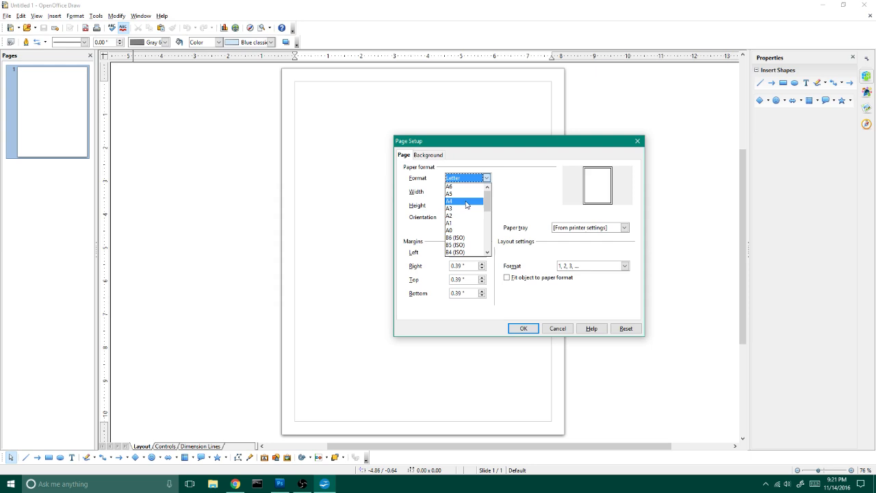
pyautogui.scroll(-2, 465, 204)
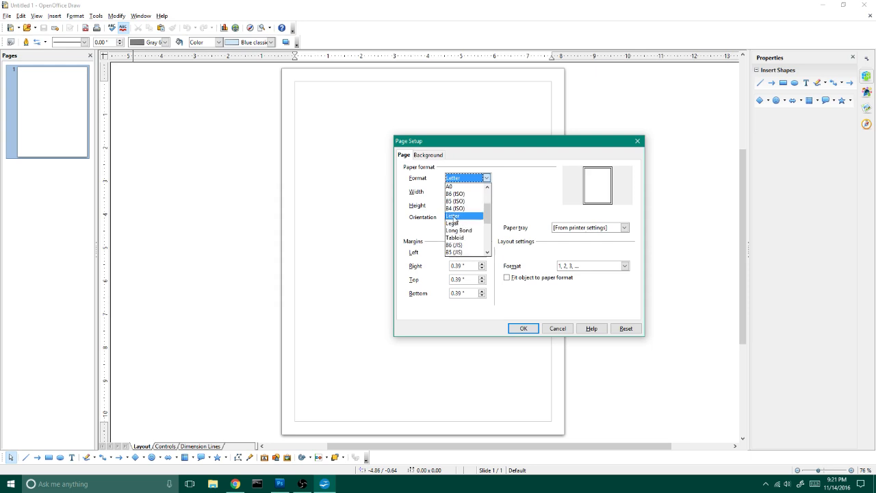
pyautogui.click(465, 217)
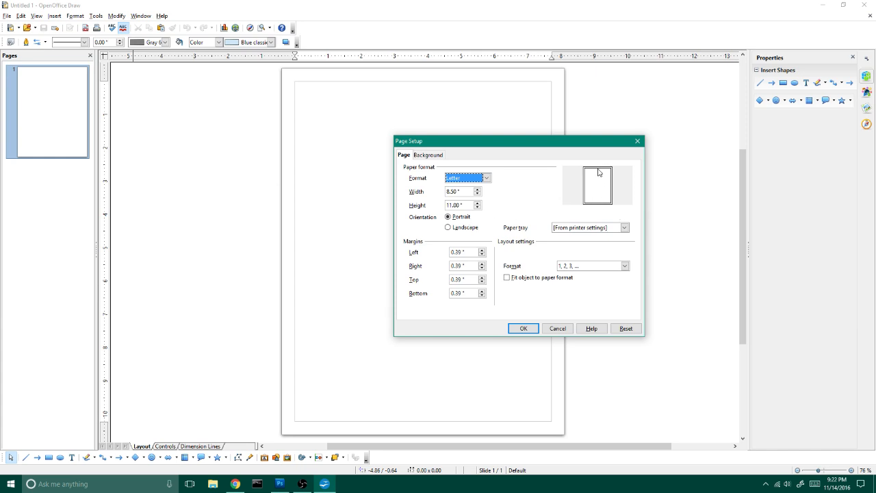
pyautogui.click(448, 228)
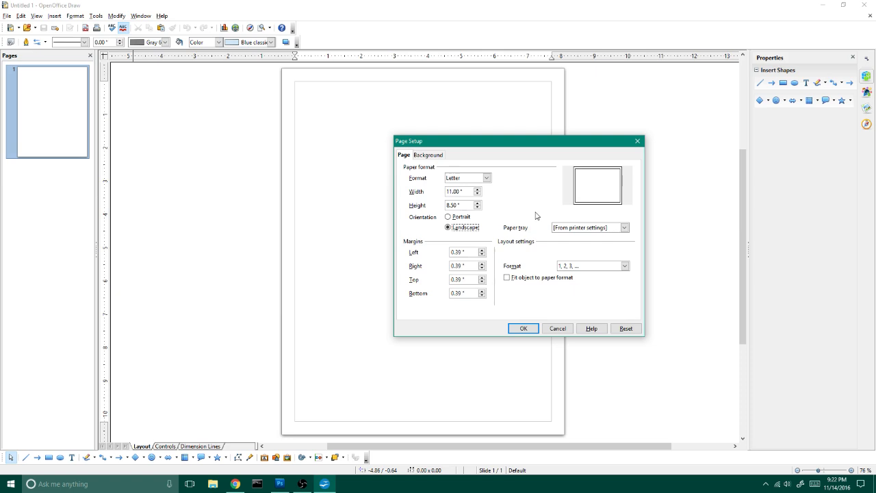
# Set the left, right, top and bottom page margins to 0.20" and apply the page setup.
pyautogui.doubleClick(460, 251)
pyautogui.write('20')
pyautogui.doubleClick(461, 265)
pyautogui.write('2')
pyautogui.doubleClick(457, 280)
pyautogui.write('2')
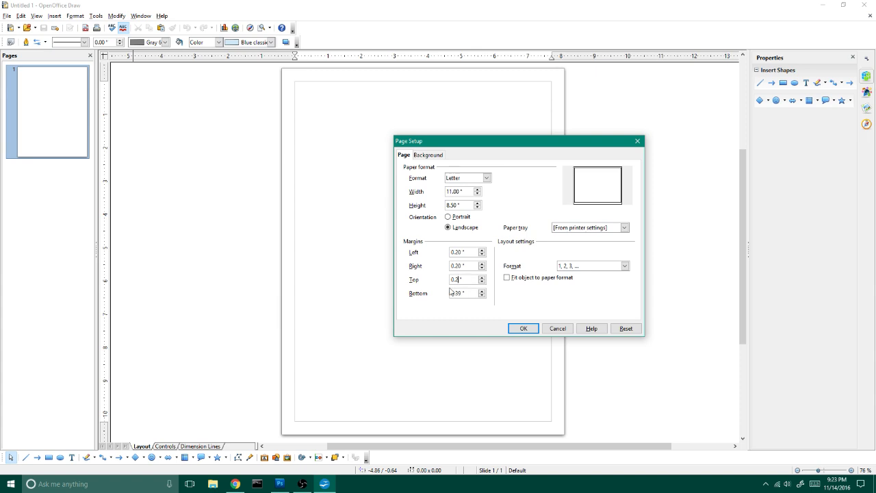
pyautogui.moveTo(457, 293); pyautogui.dragTo(461, 293)
pyautogui.press('BackSpace')
pyautogui.press('BackSpace')
pyautogui.write('2')
pyautogui.click(524, 328)
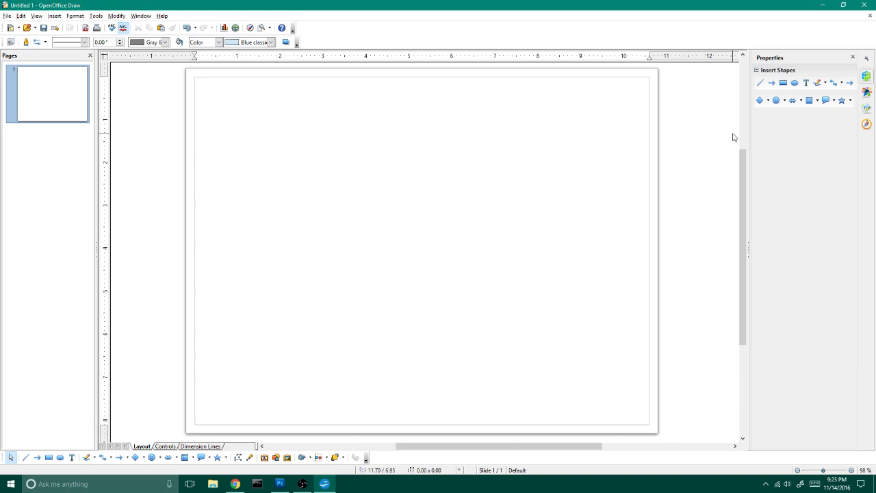
# Add a text frame of about 10.60 x 8.10 inches filling the page margins and enter a row of periods.
pyautogui.click(805, 87)
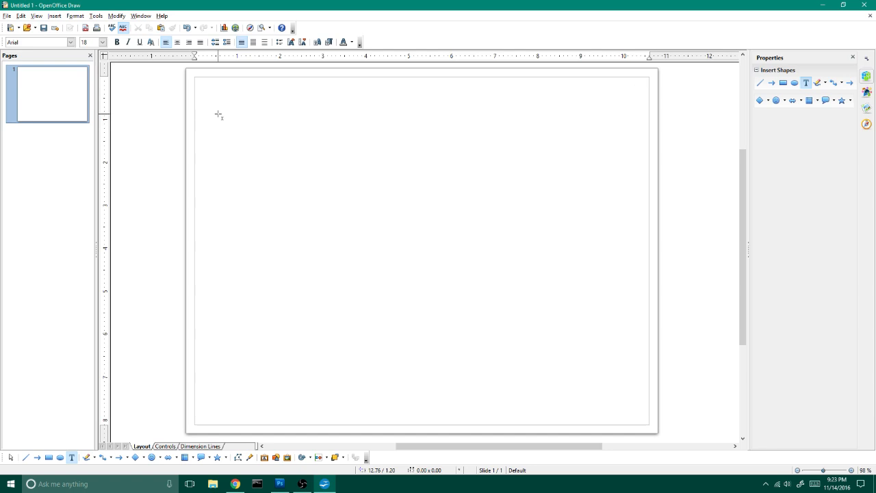
pyautogui.moveTo(195, 79); pyautogui.dragTo(649, 424)
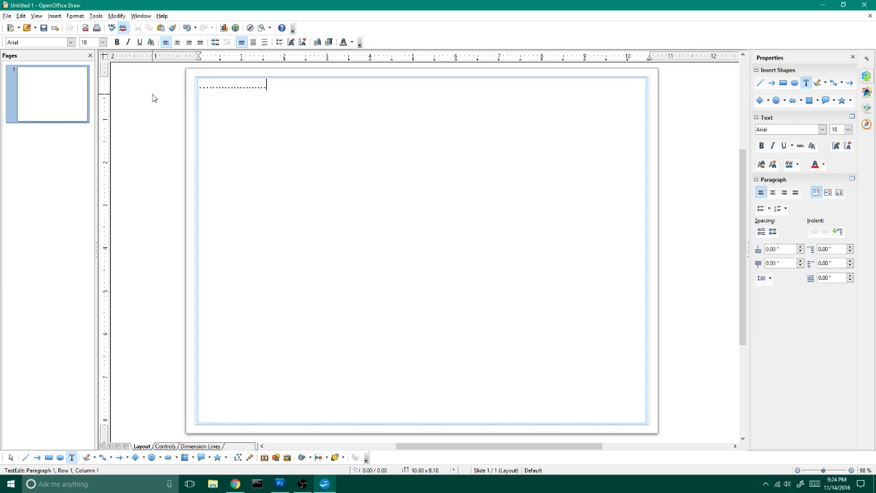
pyautogui.moveTo(209, 86); pyautogui.dragTo(199, 86)
pyautogui.press('Delete')
# Set the font size of the whole row of periods to 10.
pyautogui.moveTo(294, 84); pyautogui.dragTo(199, 88)
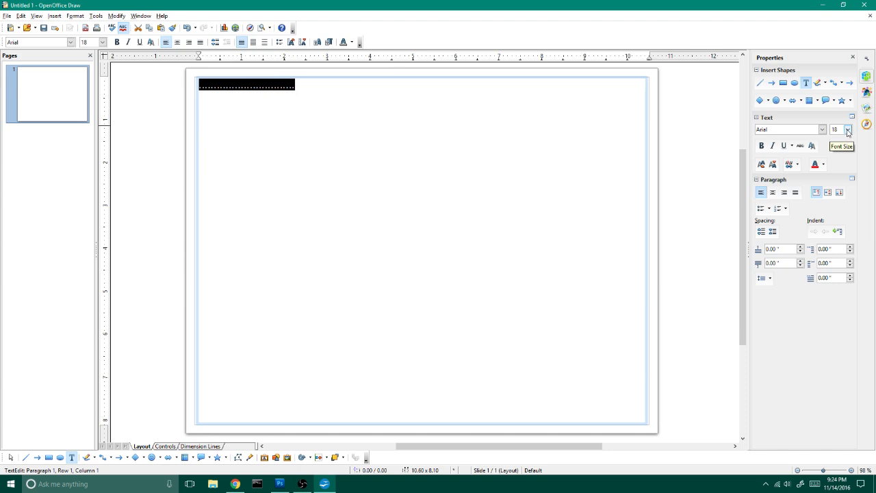
pyautogui.click(847, 131)
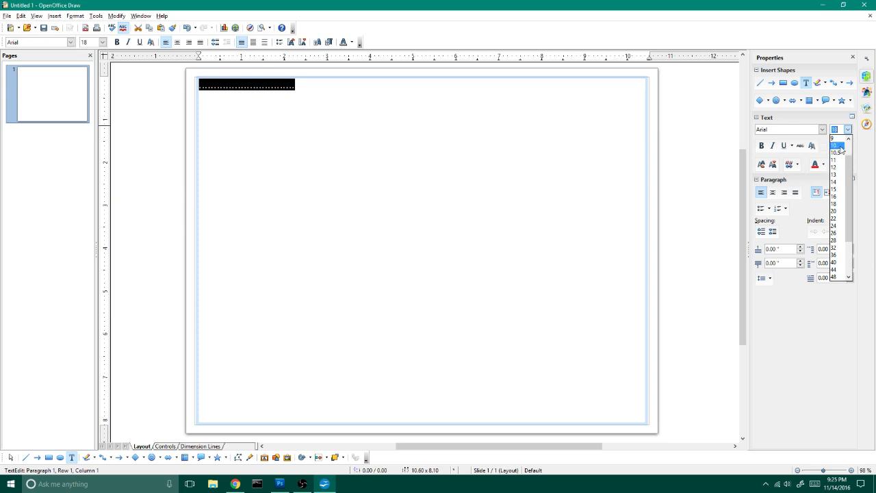
pyautogui.click(839, 146)
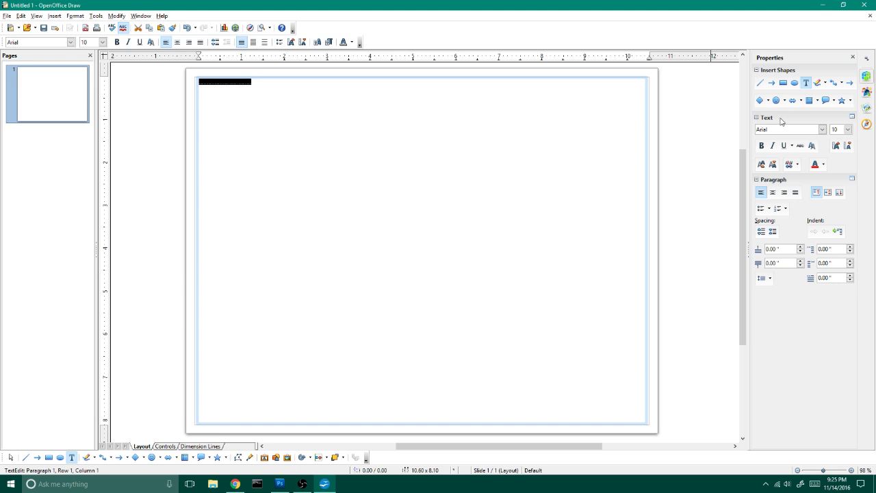
# Expand the character spacing of the selected periods by 10 pt.
pyautogui.click(796, 165)
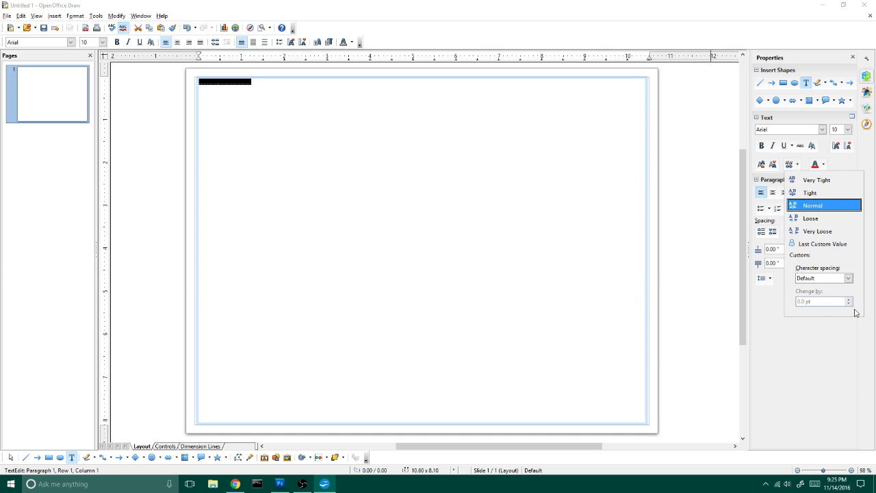
pyautogui.click(848, 278)
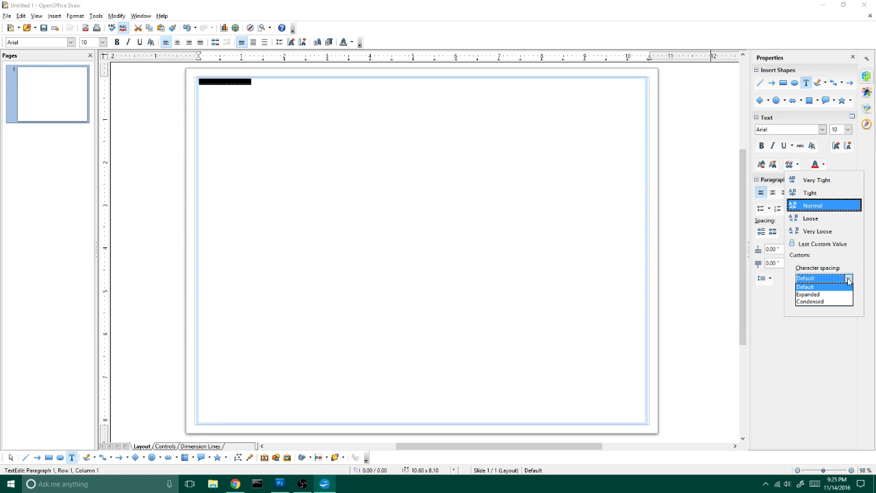
pyautogui.click(815, 294)
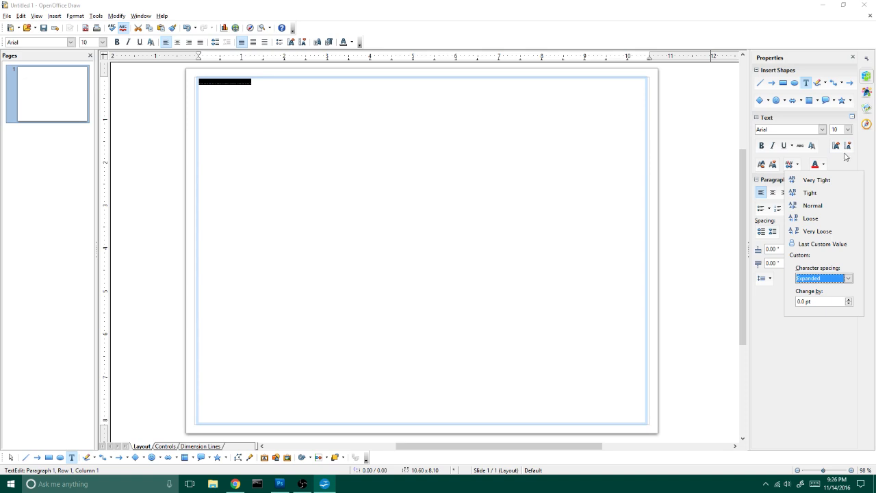
pyautogui.click(847, 299)
pyautogui.click(848, 299)
pyautogui.click(848, 299)
pyautogui.click(848, 299)
pyautogui.click(848, 299)
pyautogui.click(848, 299)
pyautogui.click(848, 299)
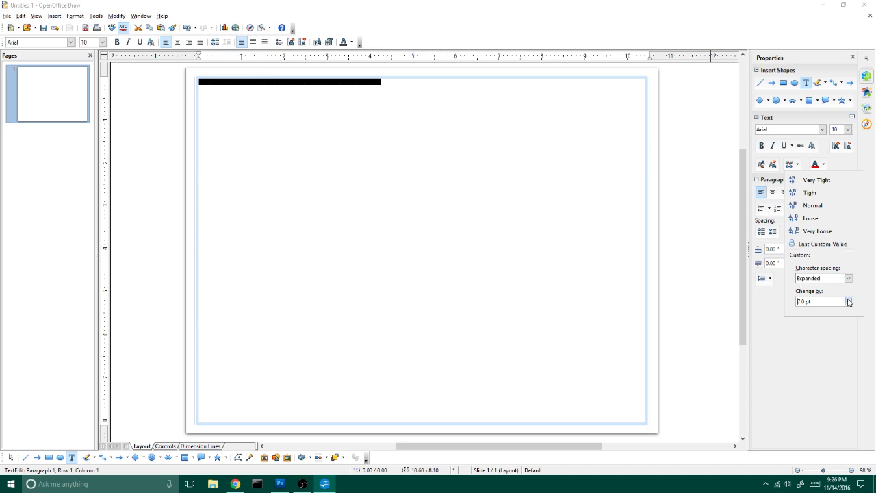
pyautogui.click(848, 299)
pyautogui.click(847, 299)
pyautogui.click(848, 299)
pyautogui.click(441, 84)
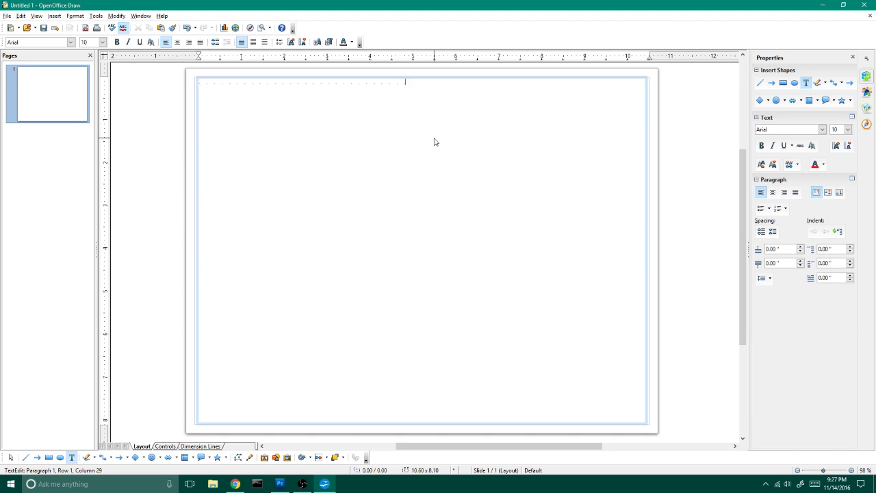
# Copy the row of dots and paste it at the row's end to extend it across the frame.
pyautogui.moveTo(411, 83); pyautogui.dragTo(198, 83)
pyautogui.rightClick(198, 83)
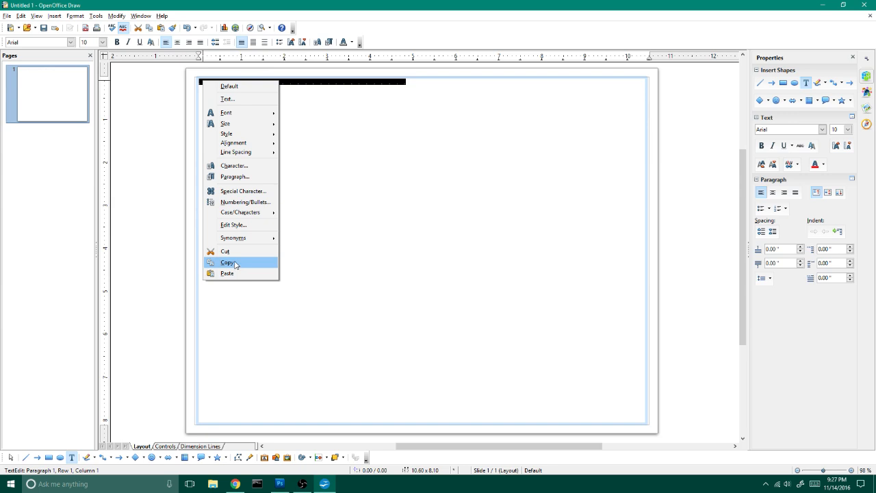
pyautogui.click(234, 262)
pyautogui.click(432, 82)
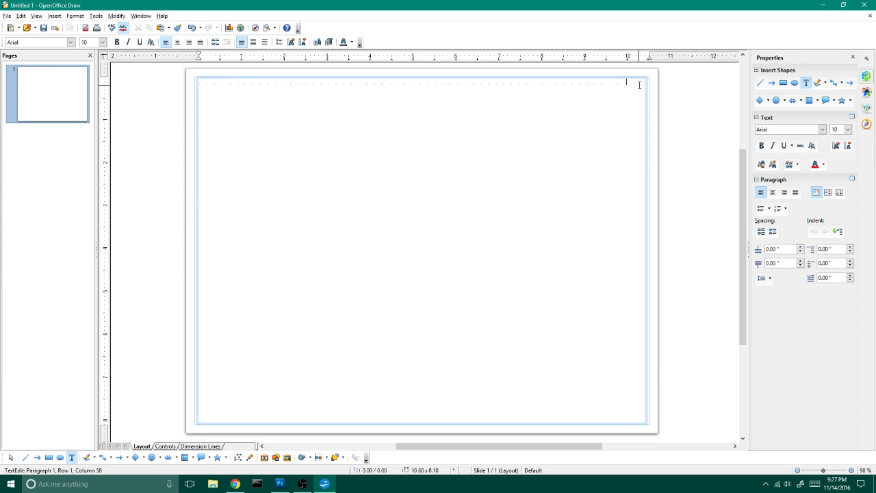
pyautogui.click(639, 84)
# Widen the text frame slightly past both side margins, to about 10.75 inches wide.
pyautogui.click(645, 117)
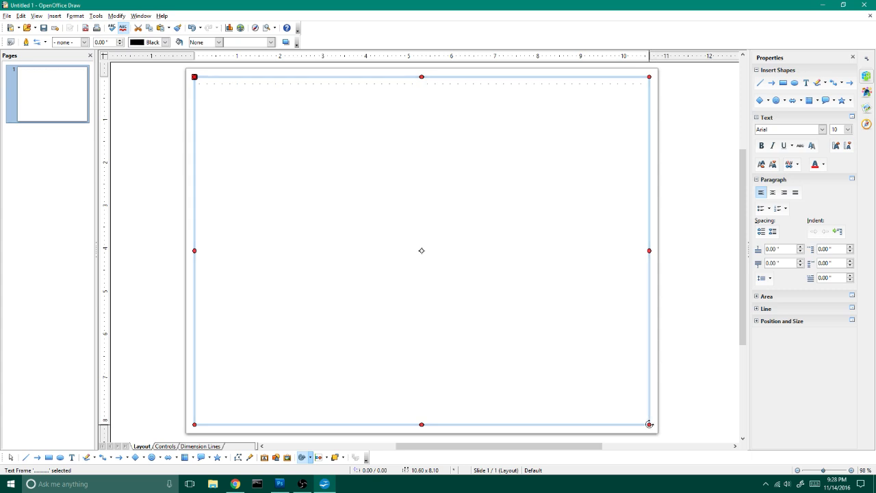
pyautogui.click(688, 191)
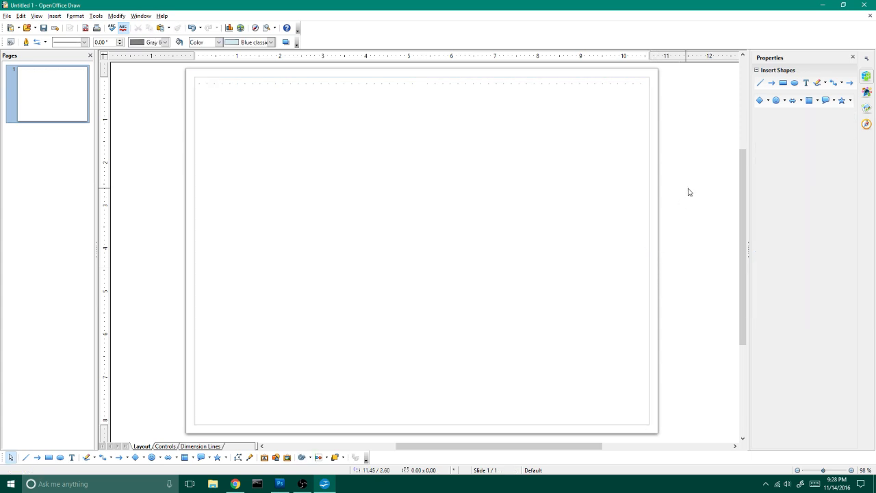
pyautogui.click(648, 170)
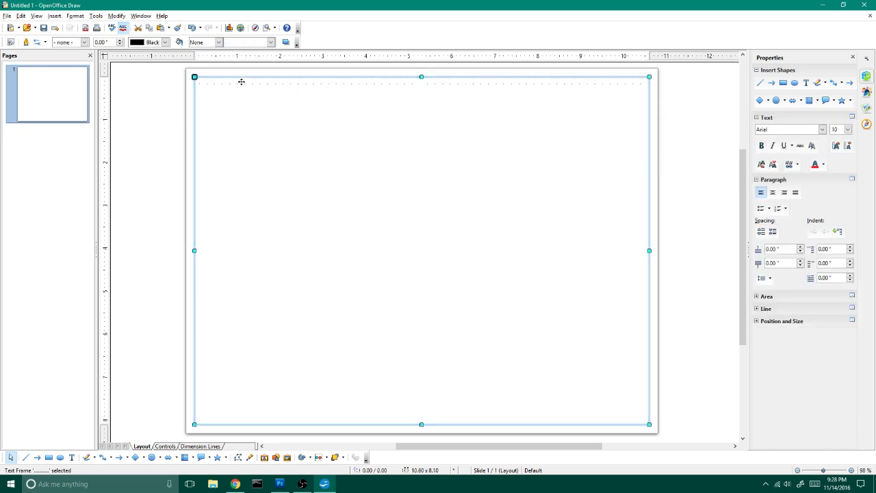
pyautogui.moveTo(194, 251); pyautogui.dragTo(190, 250)
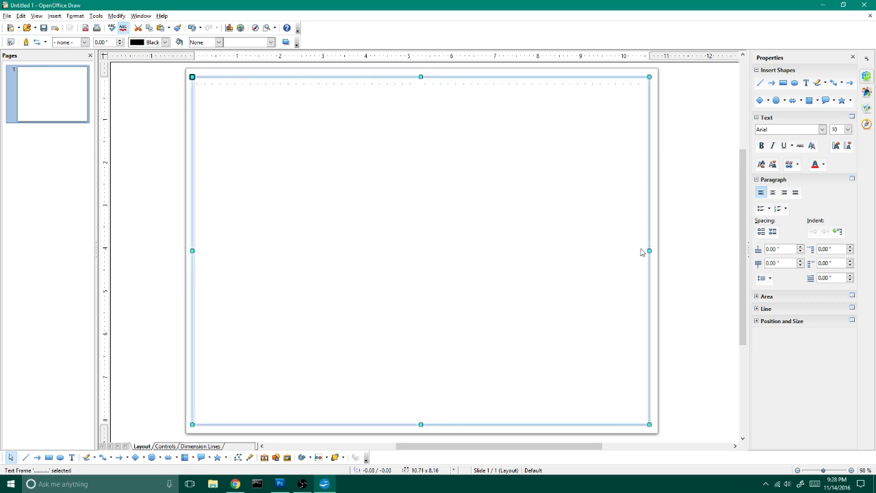
pyautogui.moveTo(650, 250); pyautogui.dragTo(654, 249)
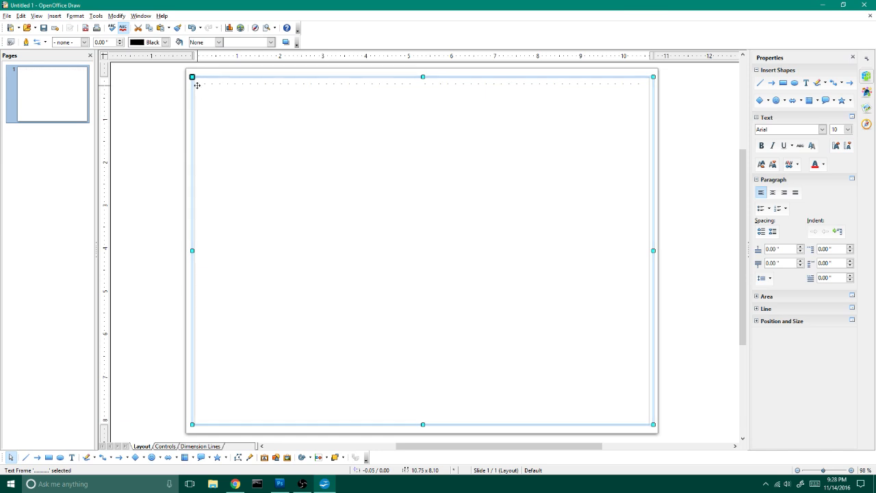
# Insert a gap in the middle of the dot row to separate it into two halves.
pyautogui.doubleClick(199, 85)
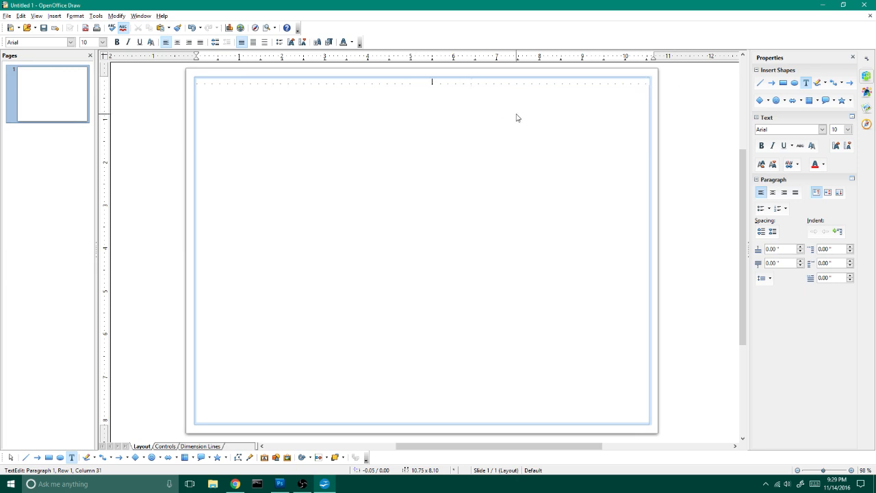
pyautogui.press('Tab')
pyautogui.click(650, 84)
# Copy the complete dot row and paste it on new lines until the dots fill the page height.
pyautogui.moveTo(647, 83); pyautogui.dragTo(197, 82)
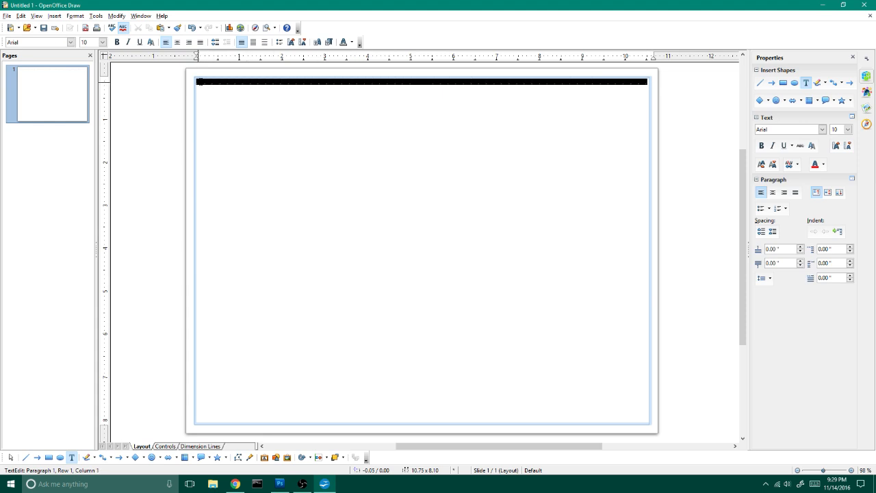
pyautogui.rightClick(198, 83)
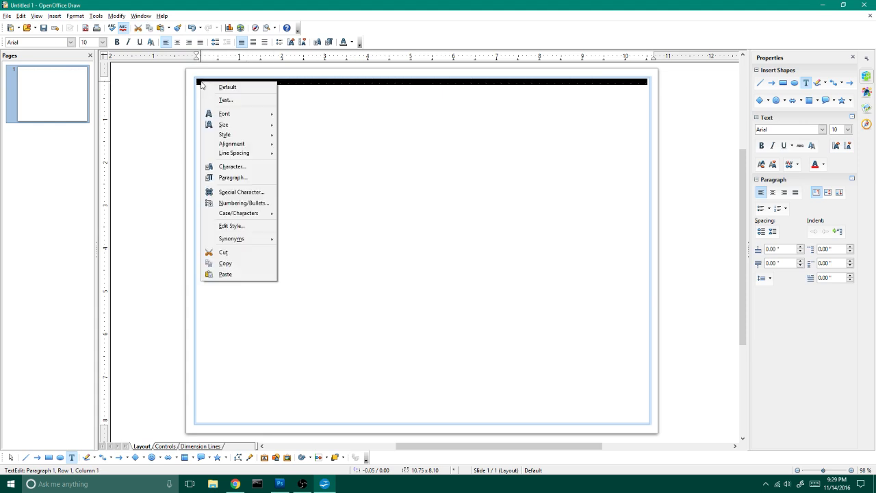
pyautogui.click(234, 267)
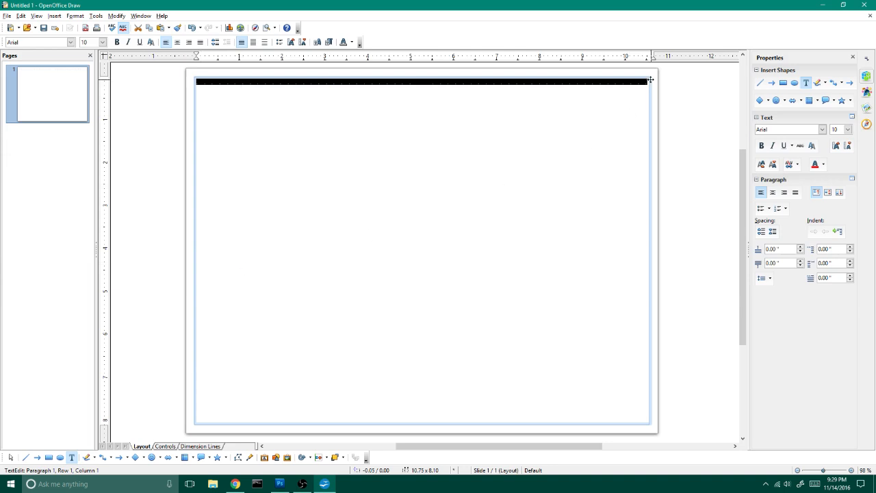
pyautogui.click(648, 82)
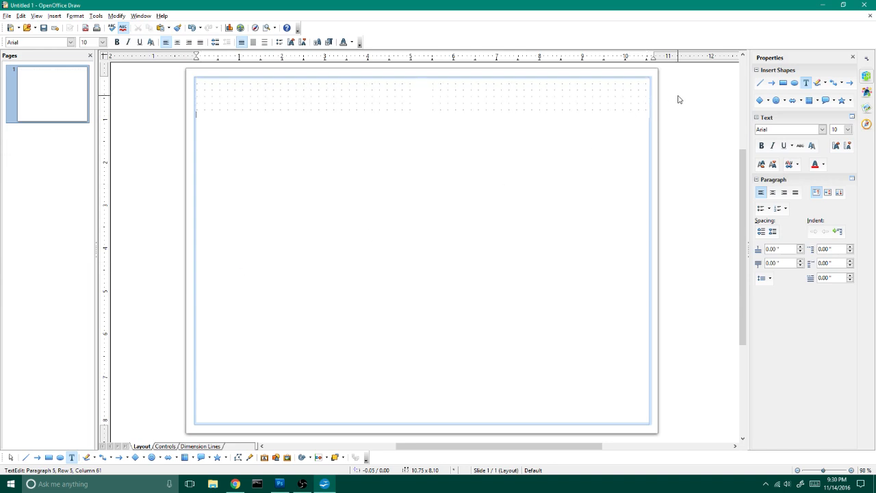
pyautogui.press('Return')
pyautogui.hotkey('ctrl', 'v')
pyautogui.press('Return')
pyautogui.hotkey('ctrl', 'v')
pyautogui.press('Return')
pyautogui.hotkey('ctrl', 'v')
pyautogui.press('Return')
pyautogui.hotkey('ctrl', 'v')
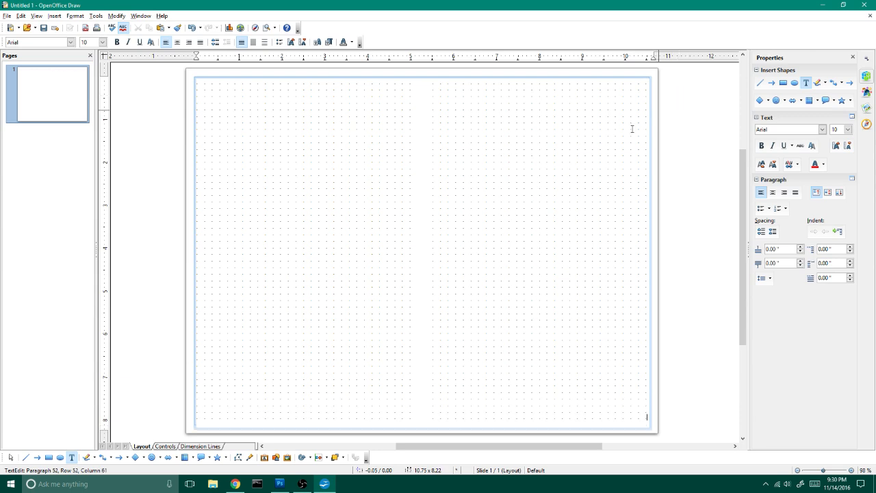
pyautogui.click(723, 195)
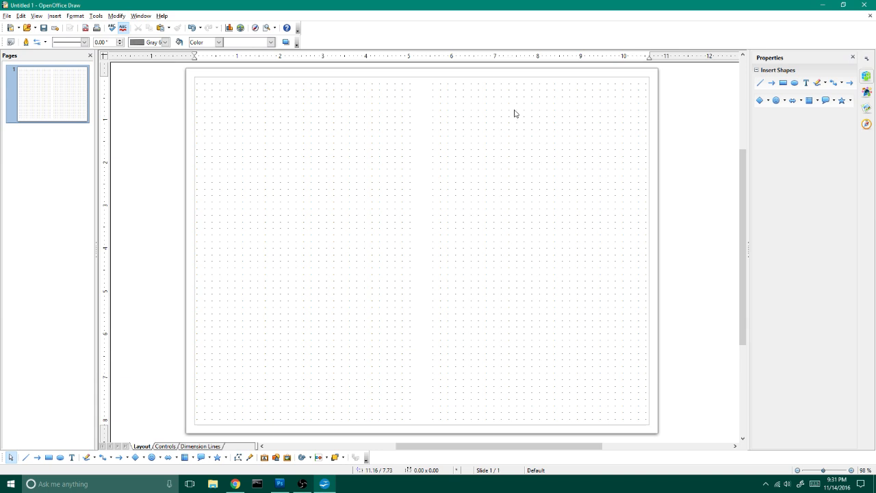
# Extend the text frame's upper edge slightly above the page margin to shift the dot grid up.
pyautogui.click(514, 79)
pyautogui.moveTo(423, 74); pyautogui.dragTo(422, 72)
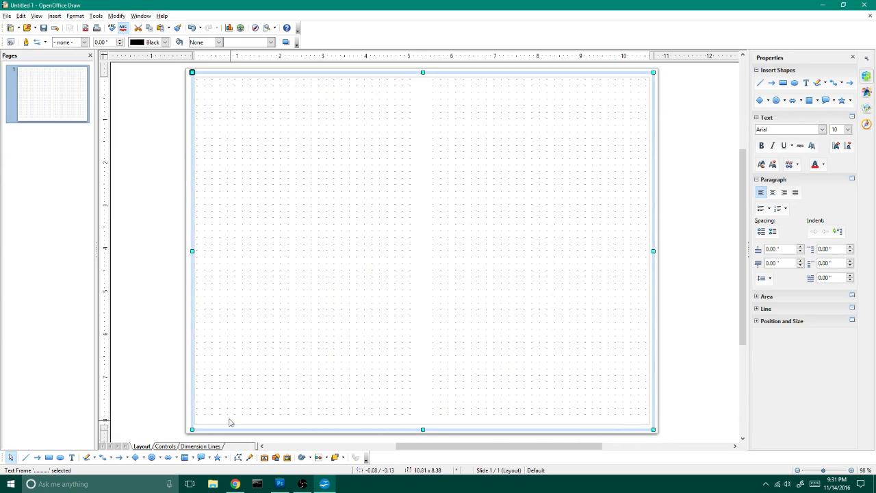
# Add one more dot row beneath the last row so the grid reaches the lower page margin, and finish editing the text.
pyautogui.moveTo(228, 79); pyautogui.dragTo(254, 82)
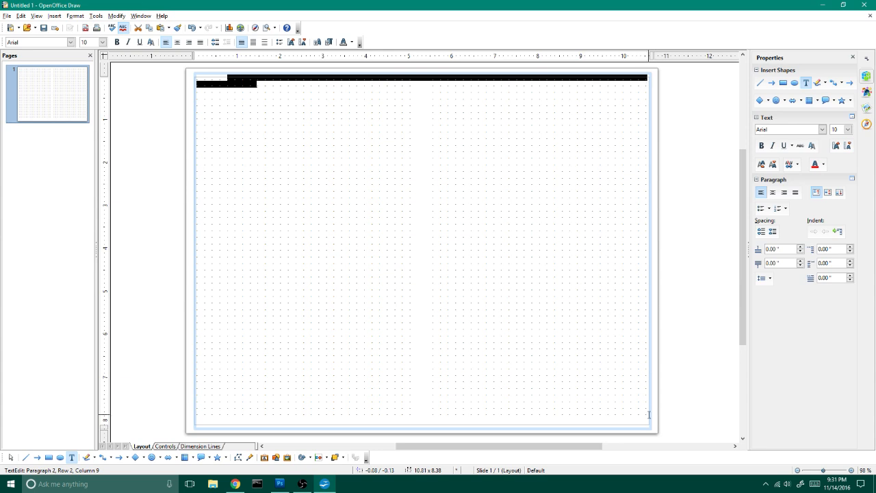
pyautogui.press('Delete')
pyautogui.click(711, 425)
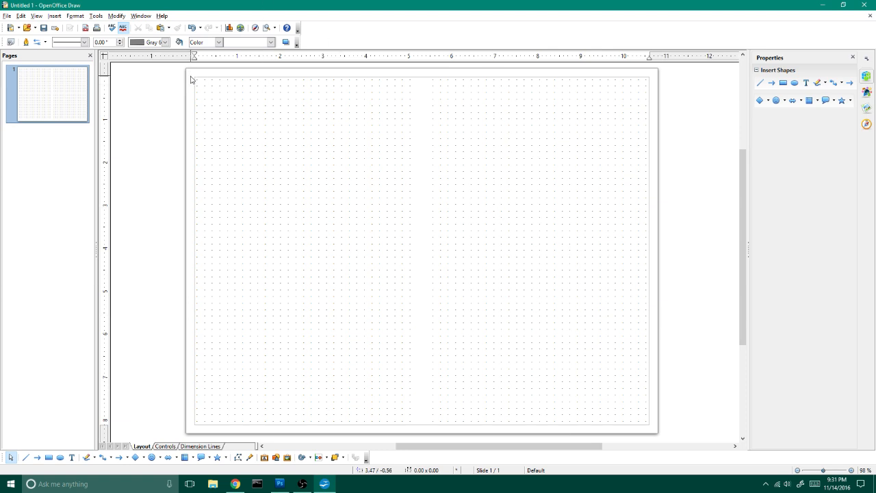
# Select all the dots in the text frame, set their font color to Gray 6, and leave text editing.
pyautogui.click(268, 74)
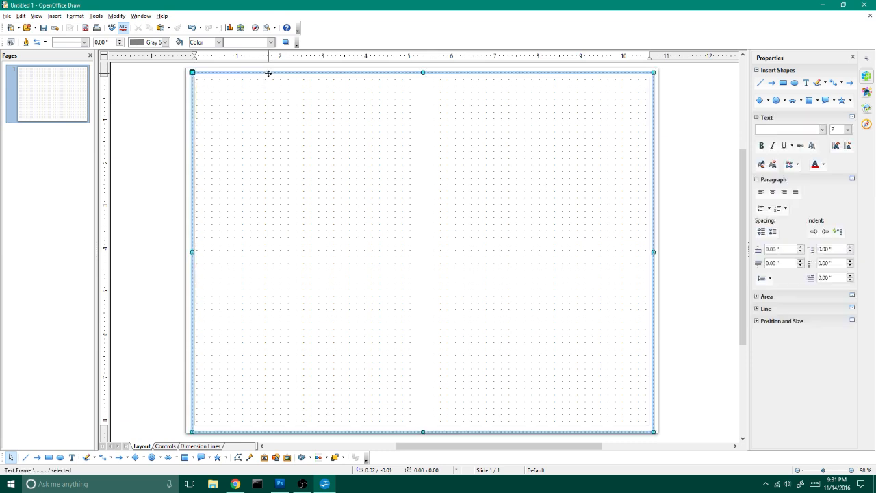
pyautogui.doubleClick(197, 79)
pyautogui.moveTo(197, 79); pyautogui.dragTo(643, 428)
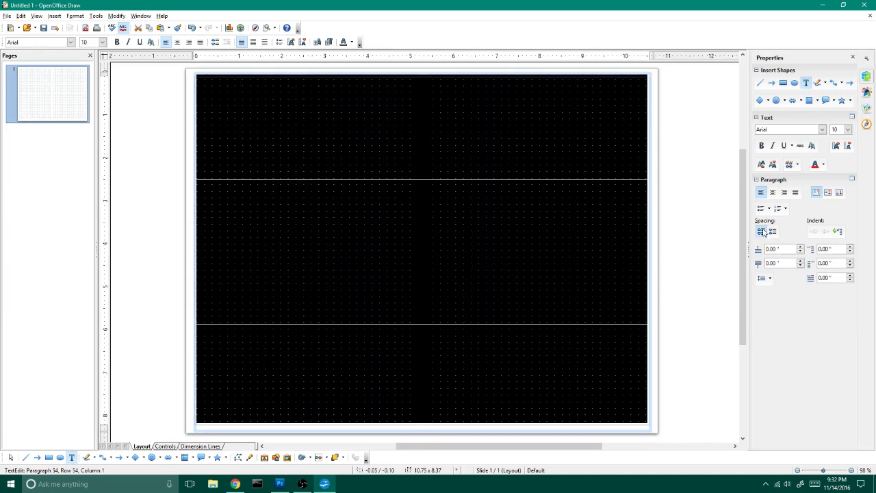
pyautogui.click(823, 166)
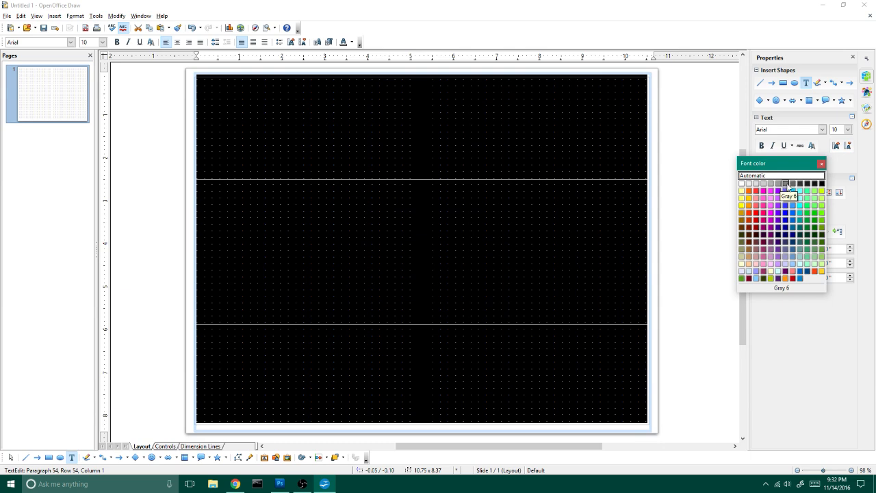
pyautogui.click(791, 186)
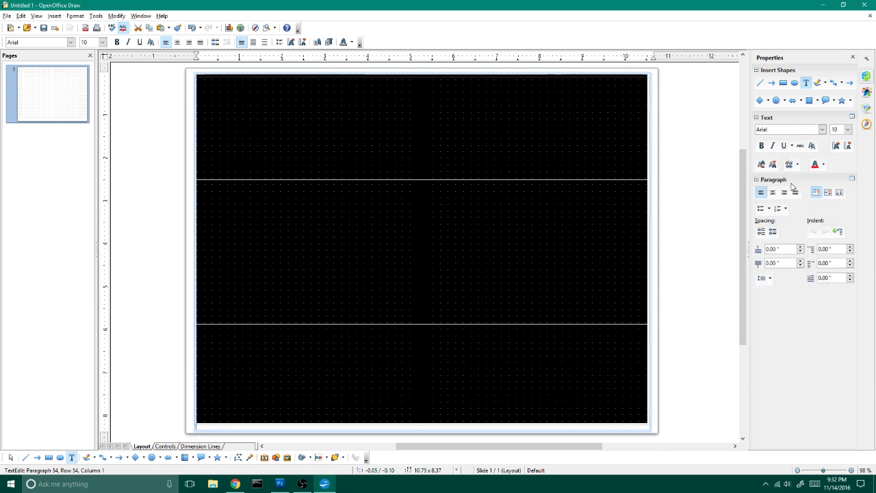
pyautogui.click(719, 195)
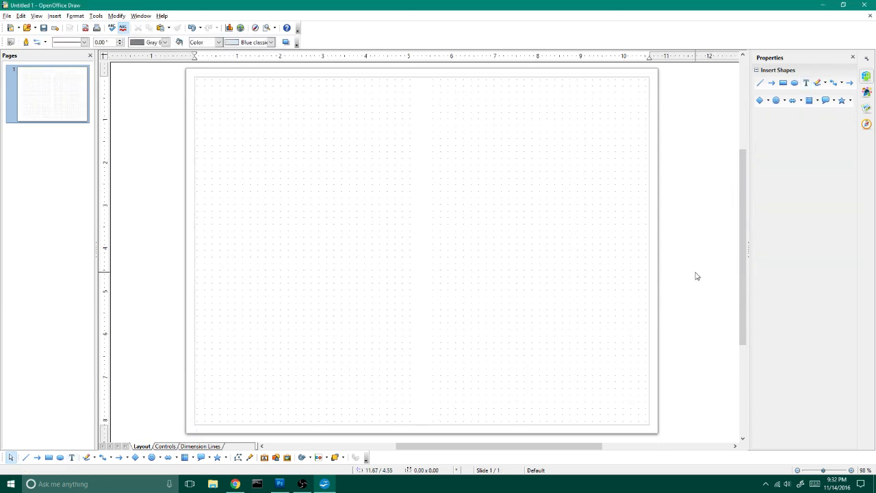